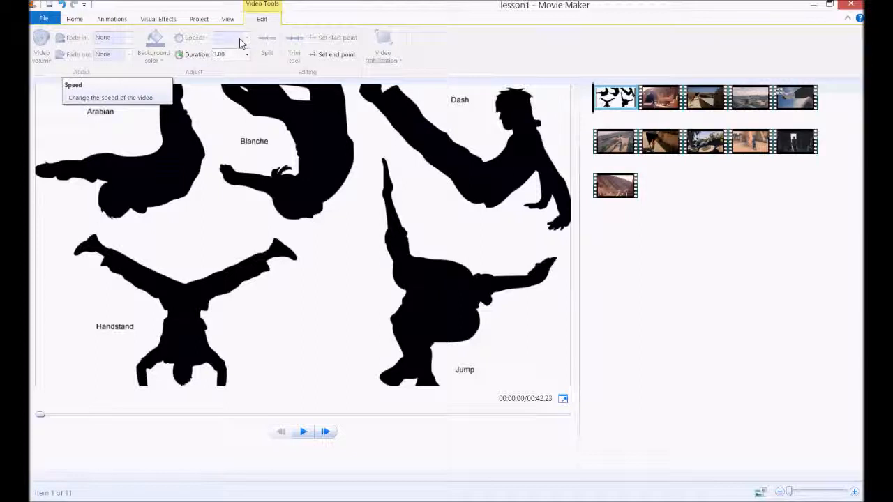
Browse the visual effects and animations available for the first clip, expanding the full effects gallery.
left_click(156, 19)
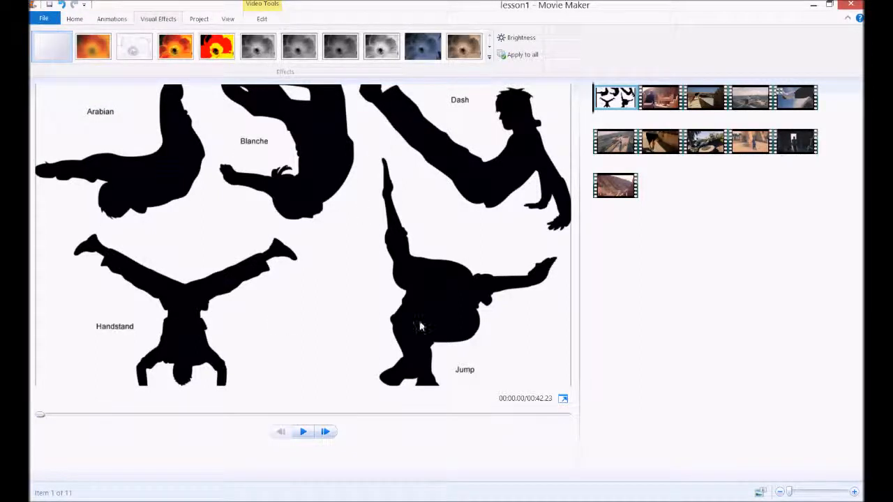
mouse_move(594, 112)
left_mouse_down()
mouse_move(607, 113)
mouse_move(586, 118)
left_mouse_up()
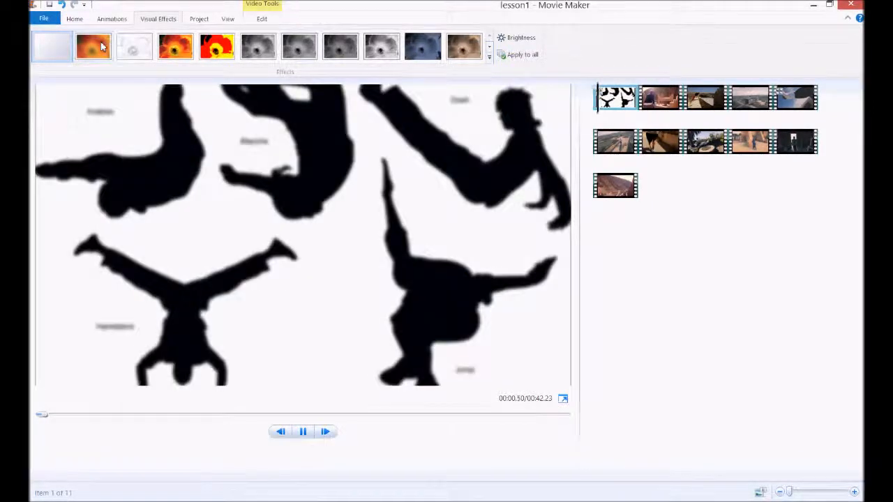
left_click(117, 21)
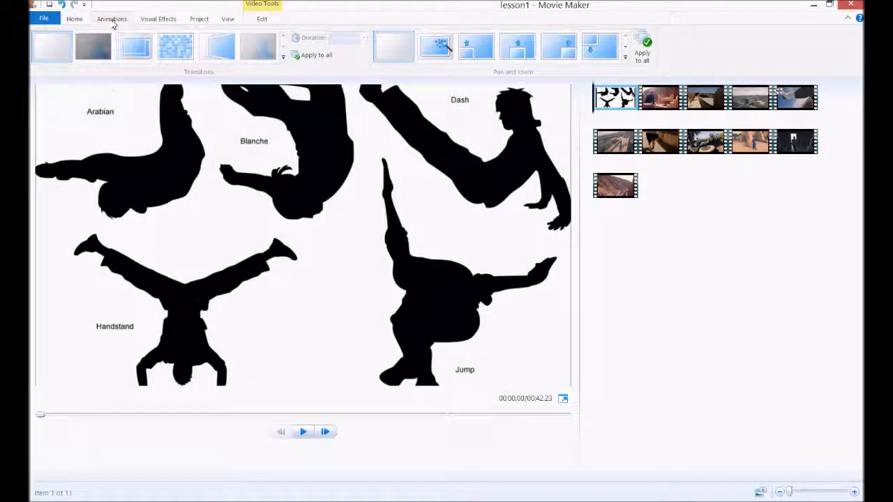
left_click(170, 21)
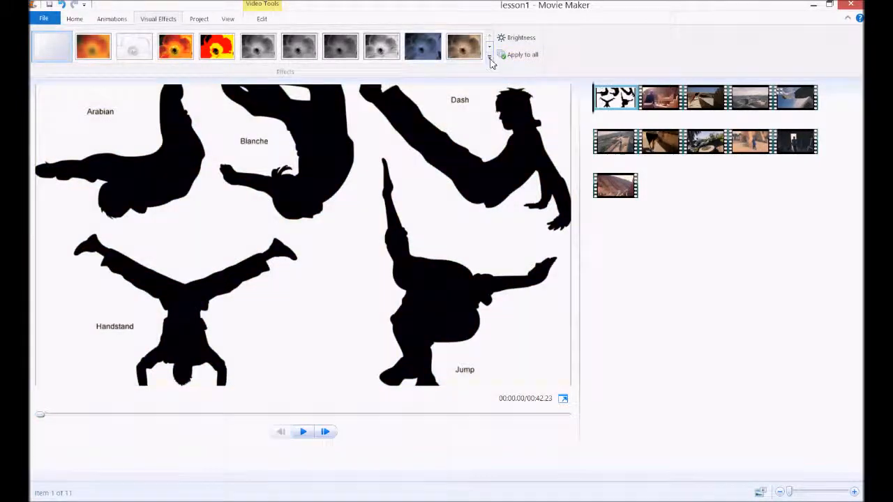
left_click(490, 59)
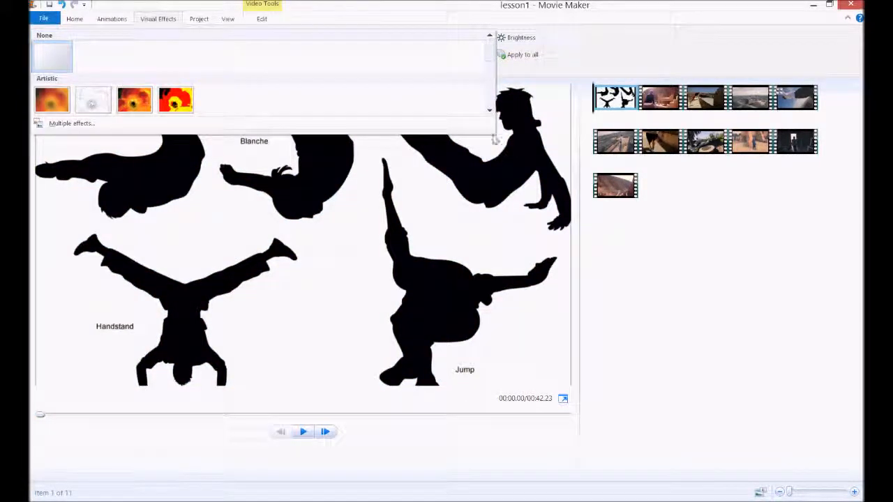
left_click_drag(494, 140, 462, 284)
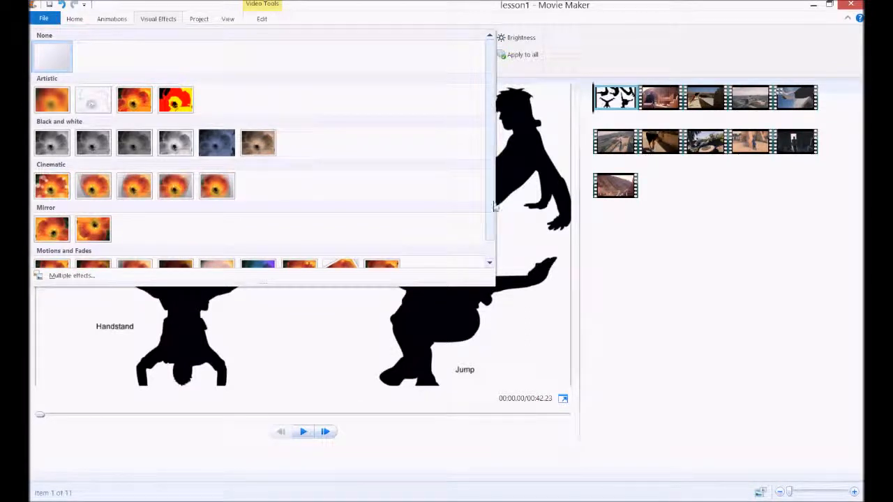
left_click(491, 262)
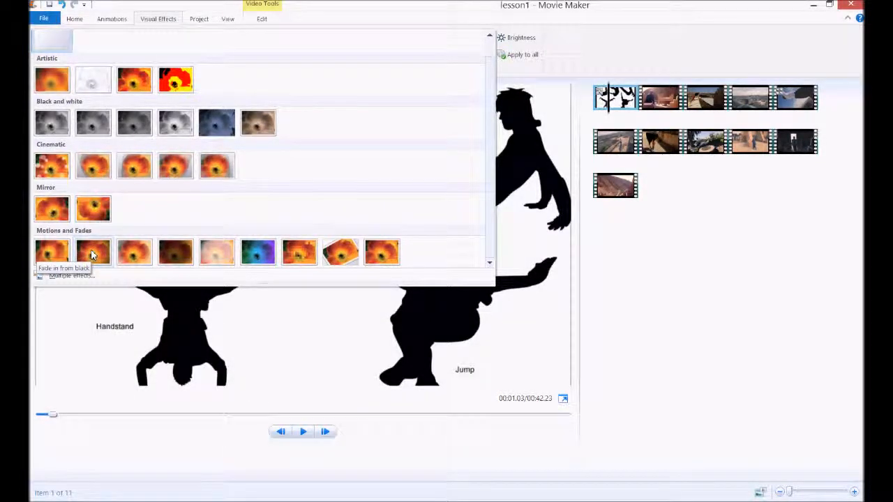
Set up multiple effects for the first clip and add Fade in from black to its displayed effects.
left_click(55, 277)
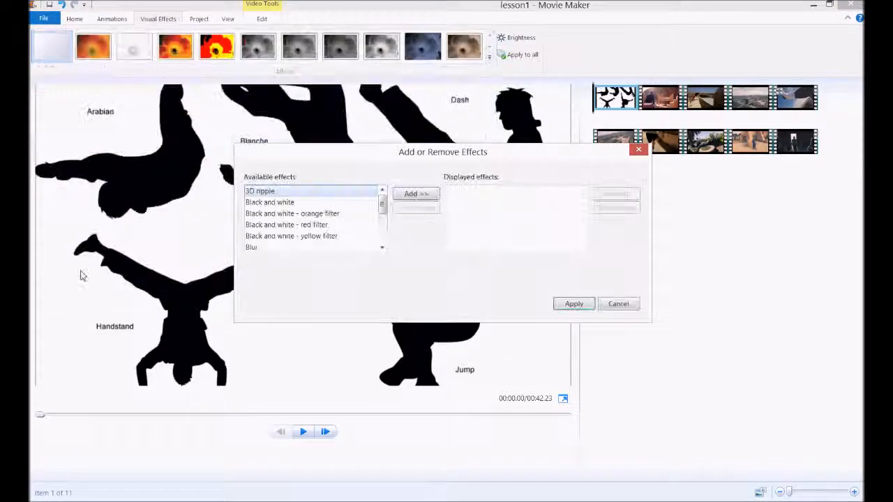
left_click_drag(382, 198, 383, 225)
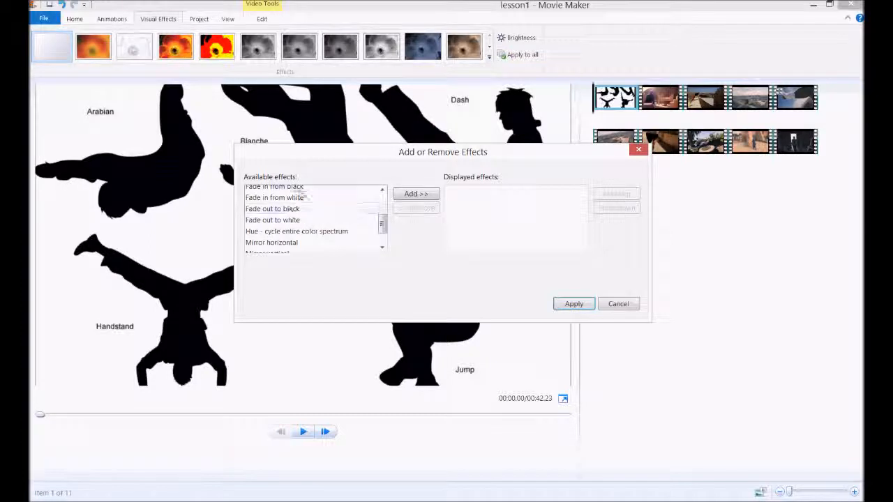
left_click(292, 188)
left_click(413, 196)
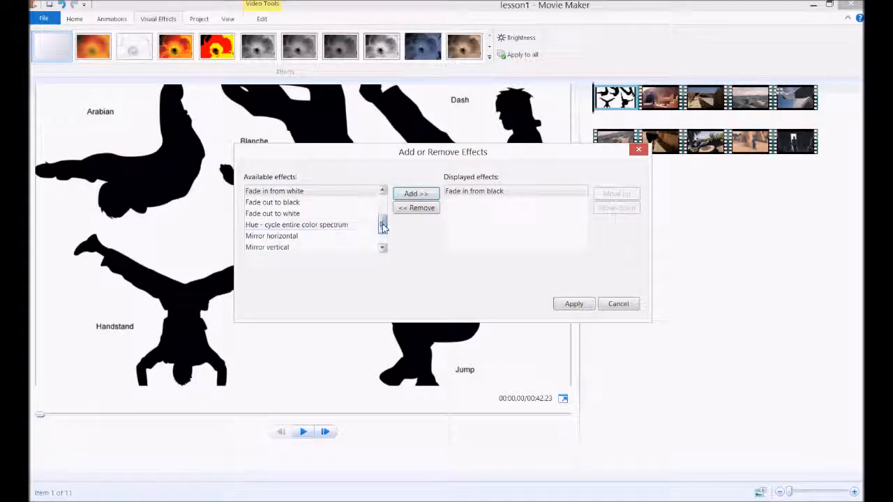
Add Sepia tone to the displayed effects, apply both effects to the first clip, and preview it.
mouse_move(383, 226)
left_mouse_down()
mouse_move(384, 202)
mouse_move(382, 236)
left_mouse_up()
left_click(269, 214)
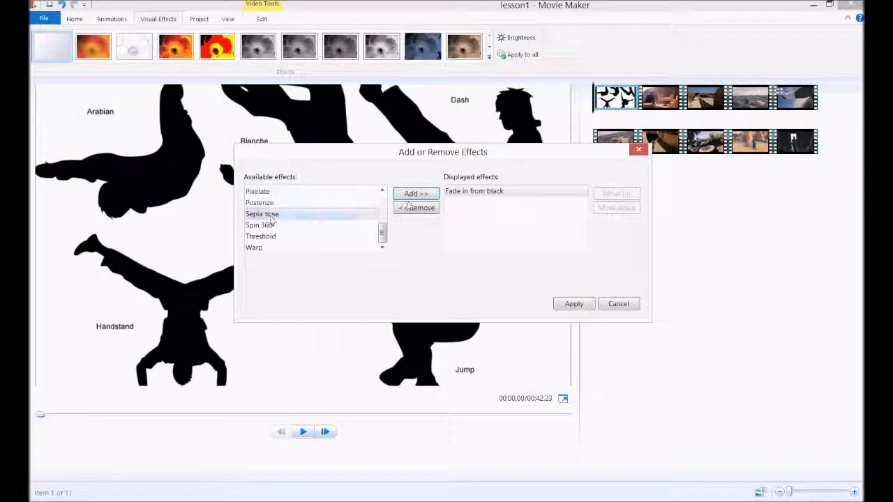
left_click(416, 193)
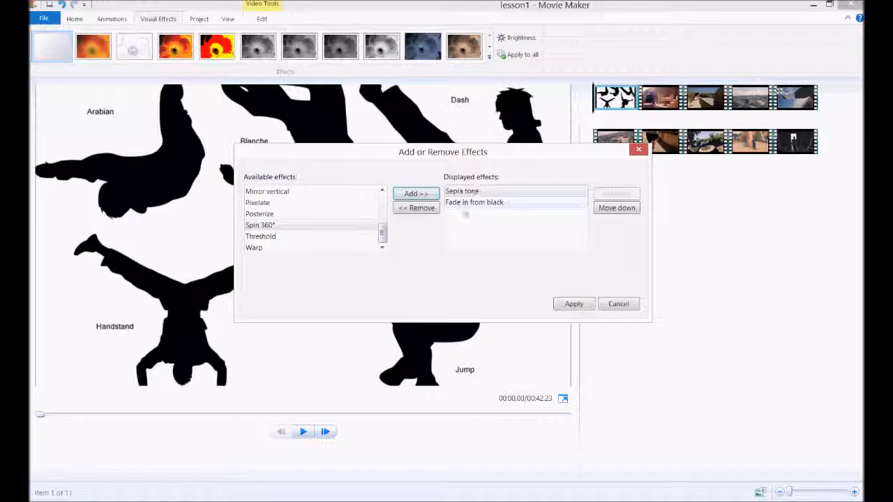
left_click_drag(450, 209, 795, 136)
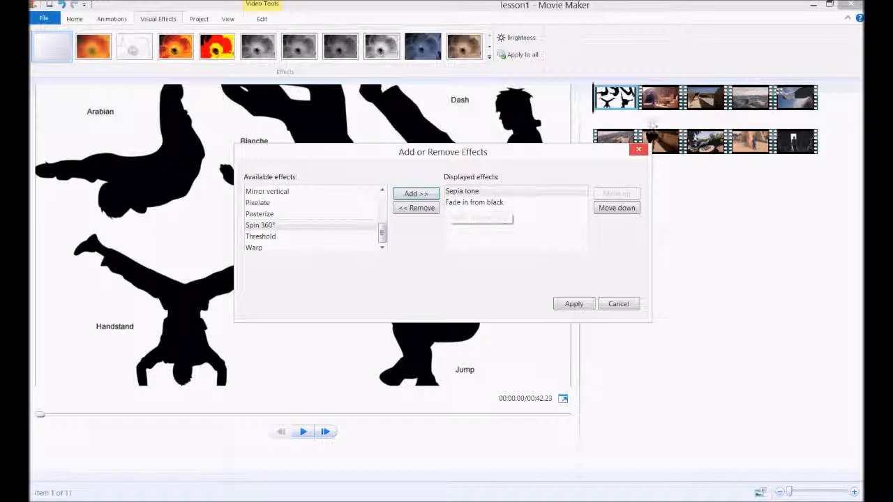
left_click_drag(452, 201, 507, 231)
left_click(583, 305)
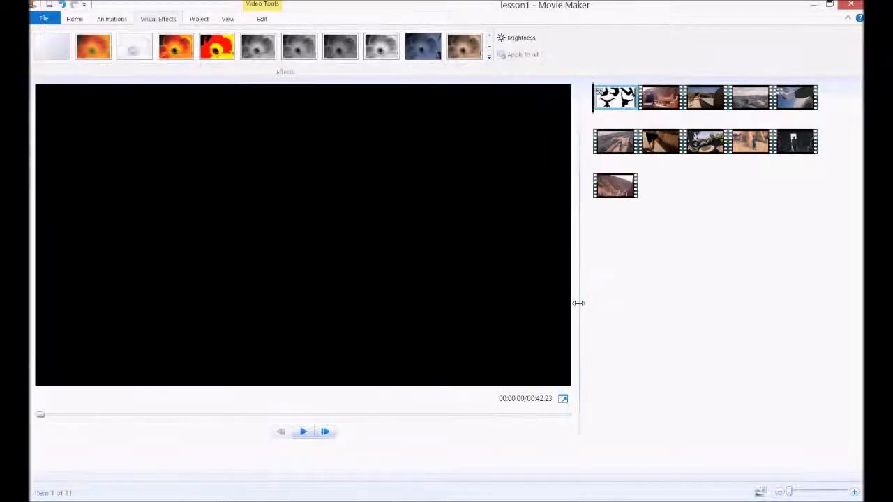
left_click(305, 433)
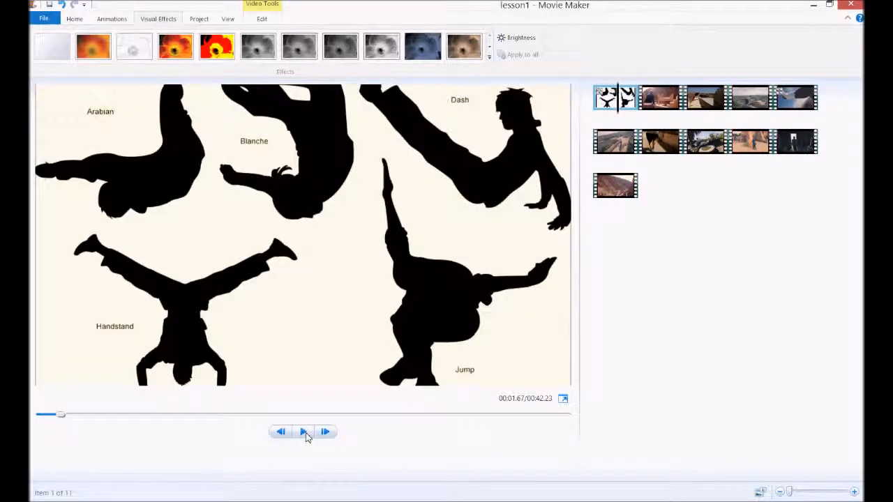
Apply the Sepia tone effect to the fifth clip, the upside-down flip against the sky.
left_click(660, 101)
left_click(706, 103)
left_click(745, 102)
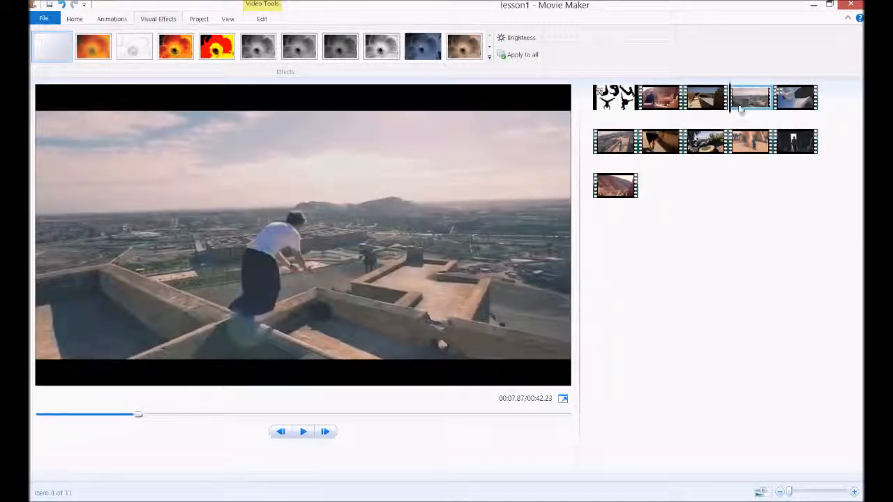
left_click(793, 103)
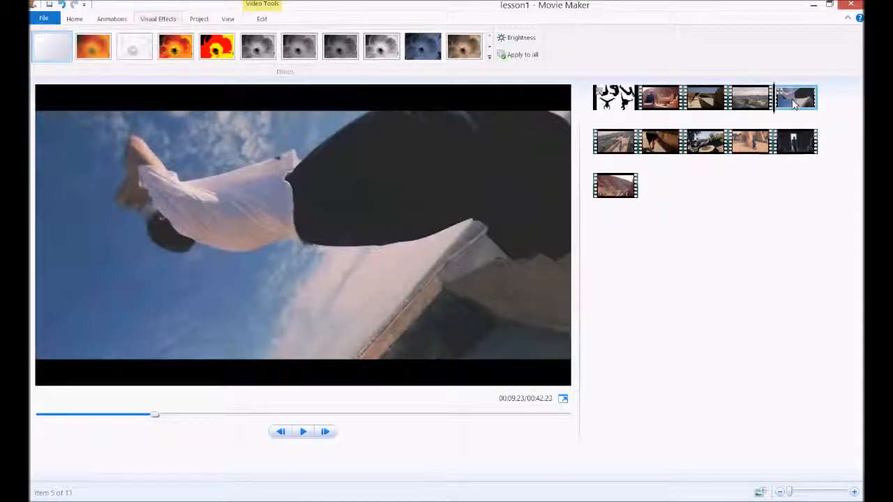
left_click(744, 103)
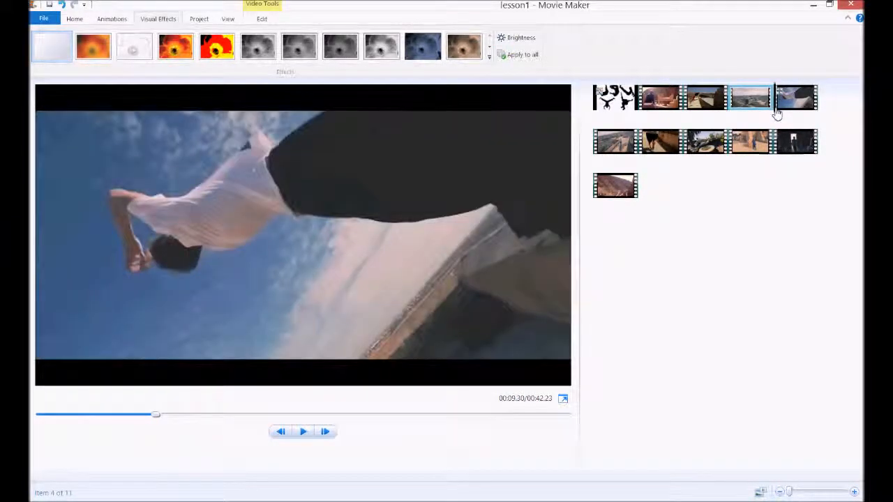
left_click(777, 114)
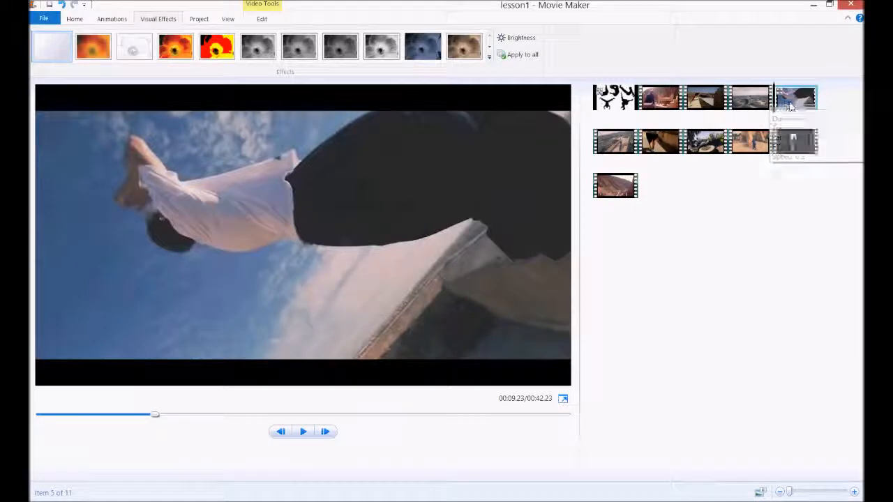
left_click(491, 60)
scroll(491, 60, "down", 3)
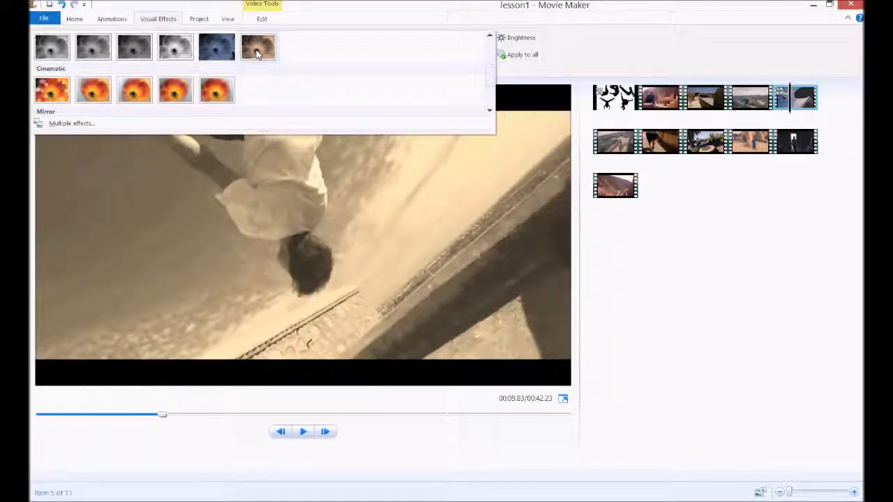
left_click(257, 48)
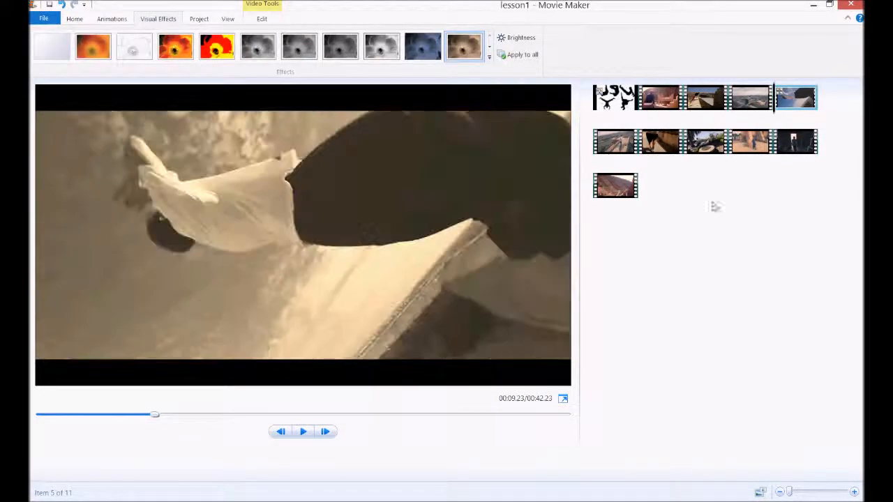
Play the video from the fourth clip into the sixth to check the sepia section.
left_click(755, 116)
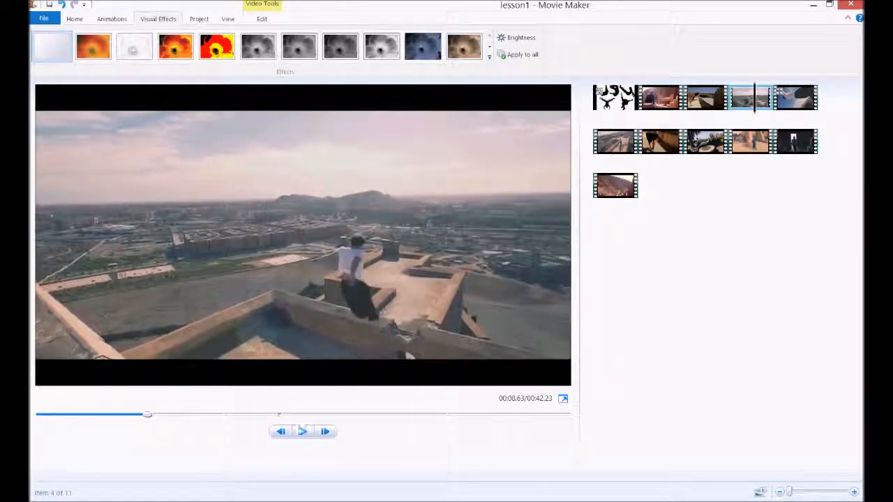
left_click(304, 433)
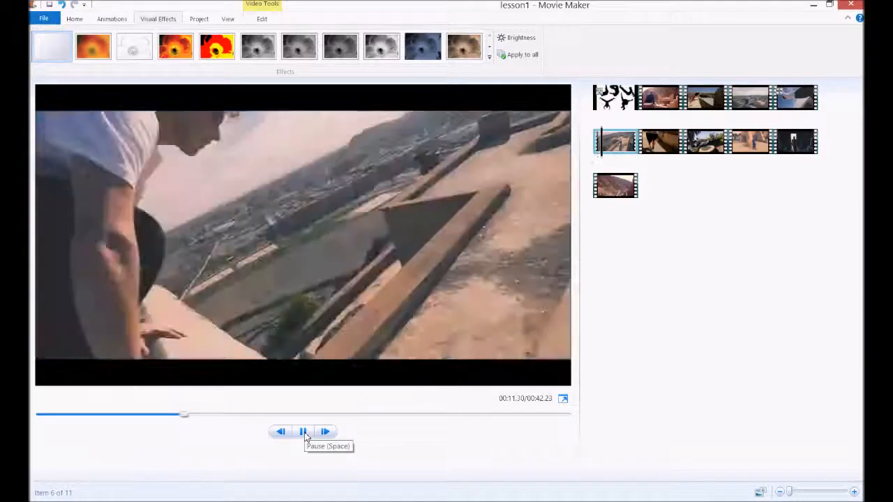
left_click(304, 432)
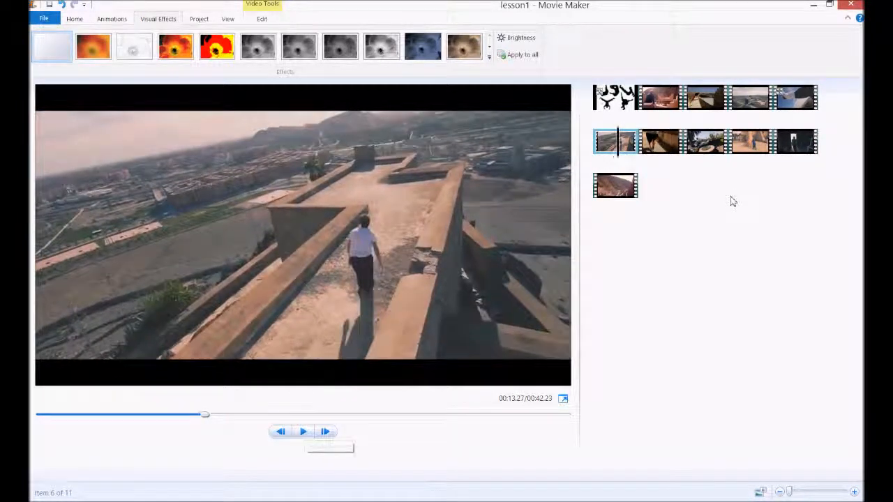
Split the sixth clip shortly after its start, at 00:11.30, as the man places his hands on the wall.
left_click_drag(619, 153, 595, 162)
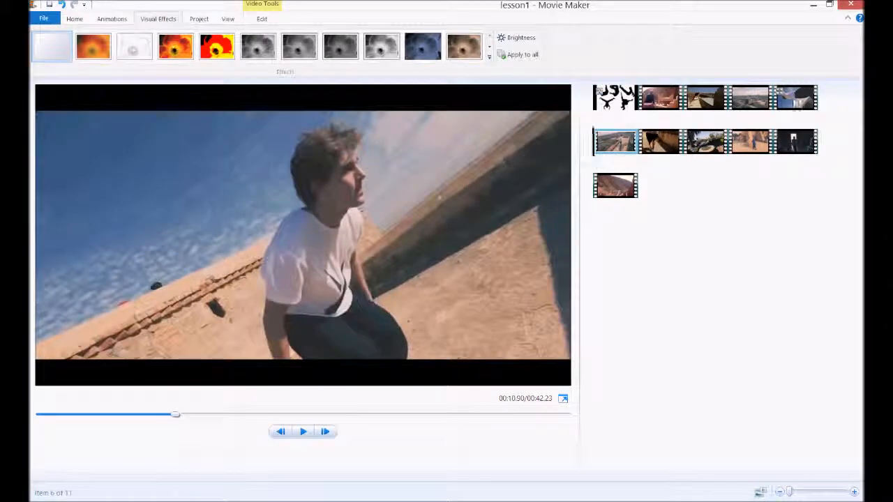
left_click(774, 104)
left_click_drag(774, 113, 812, 117)
left_click(323, 431)
left_click(325, 432)
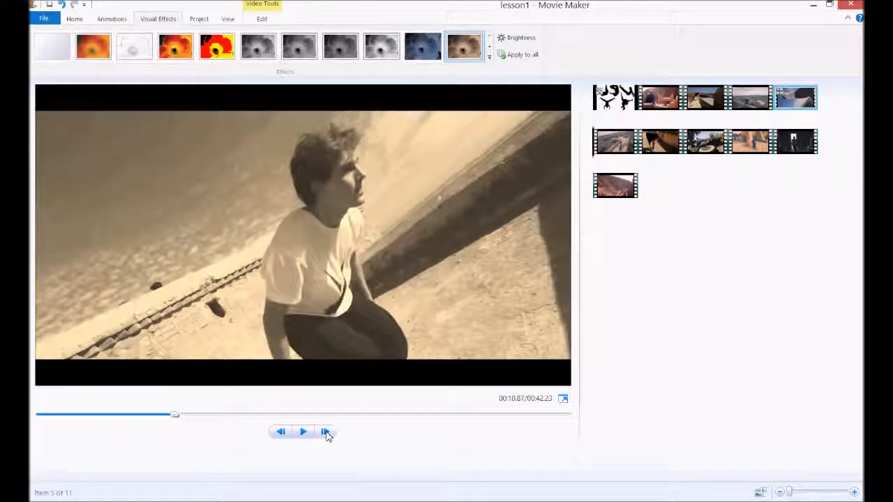
left_click(326, 432)
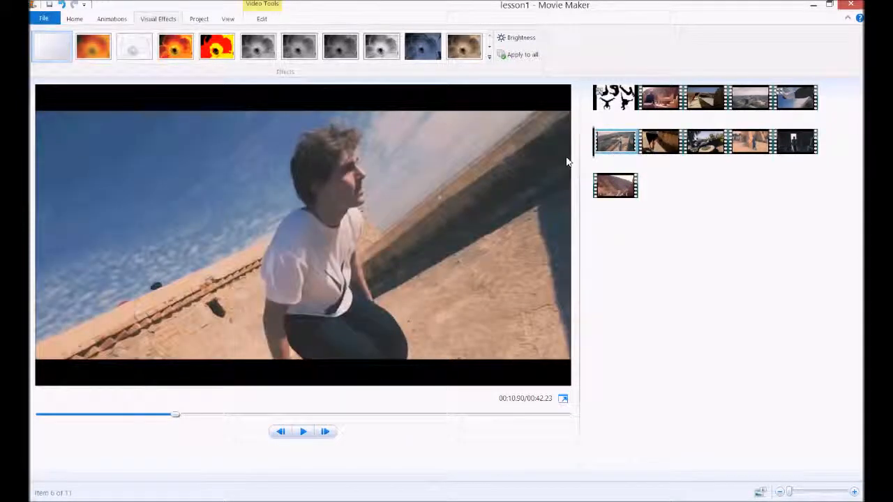
left_click(302, 432)
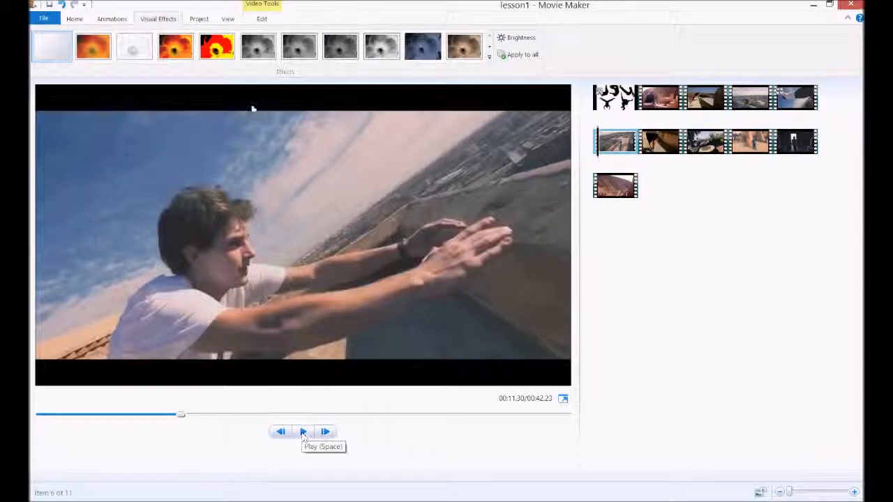
left_click(261, 19)
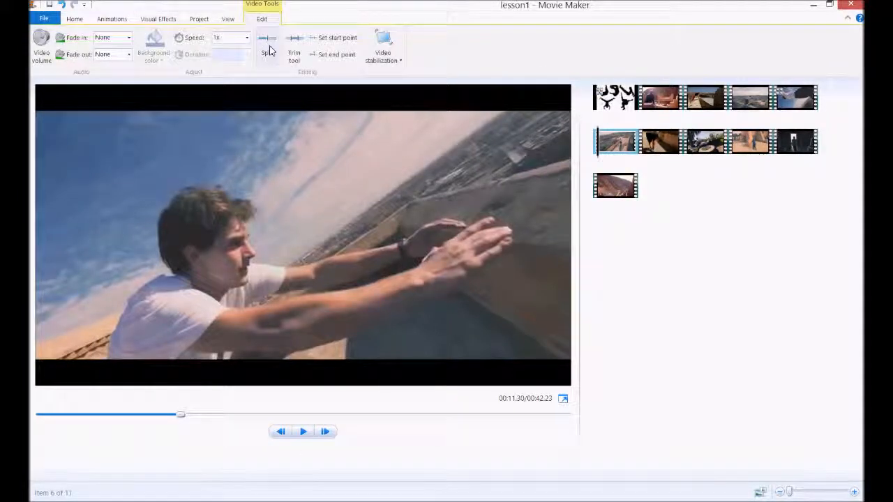
left_click(269, 50)
Apply the sixth transition of the Wipes group to the first part of the split clip.
left_click(795, 103)
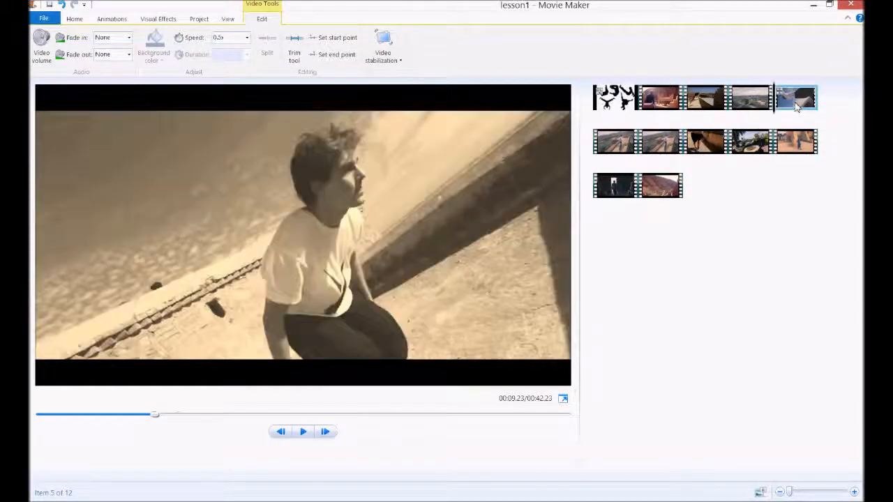
left_click(595, 147)
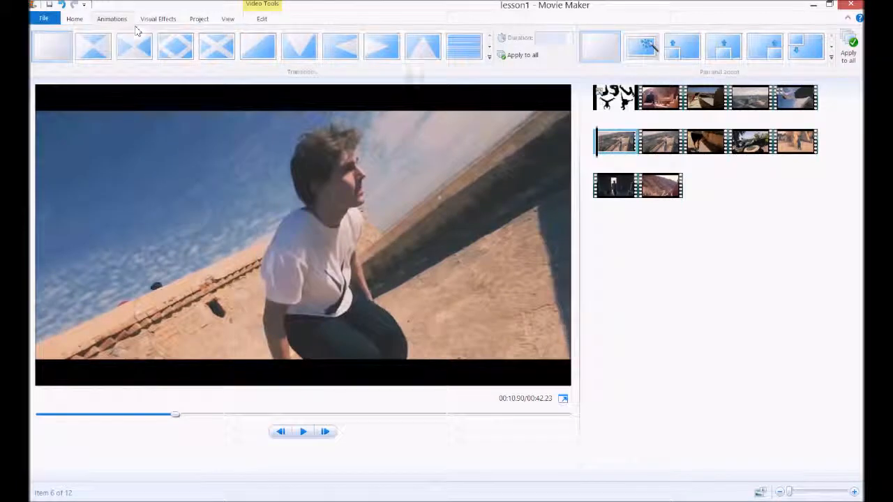
left_click(488, 56)
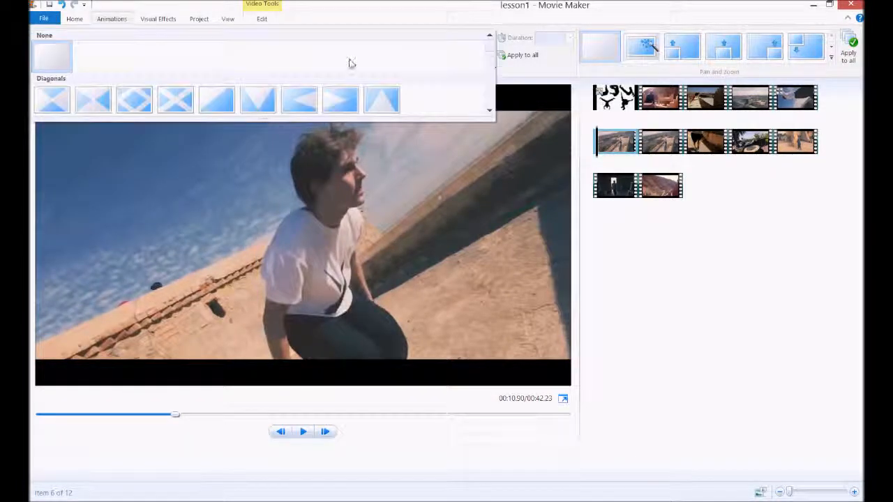
scroll(494, 56, "down", 1)
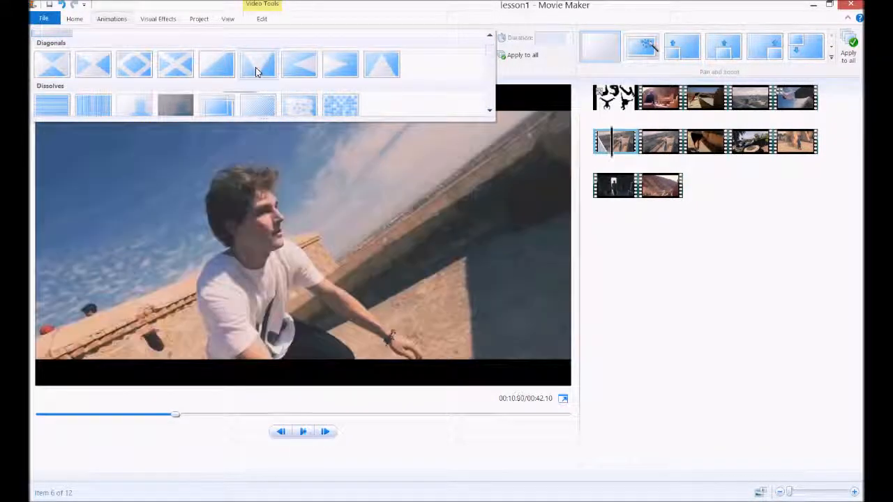
left_click_drag(491, 56, 487, 72)
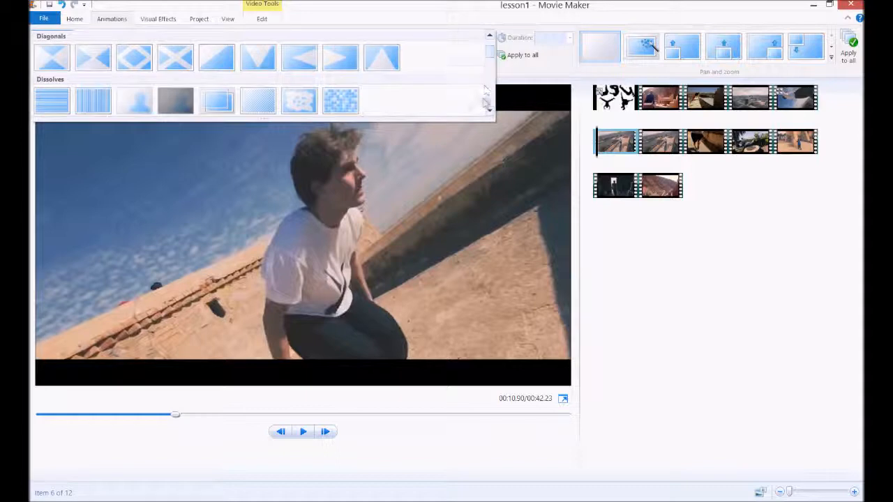
scroll(486, 103, "down", 6)
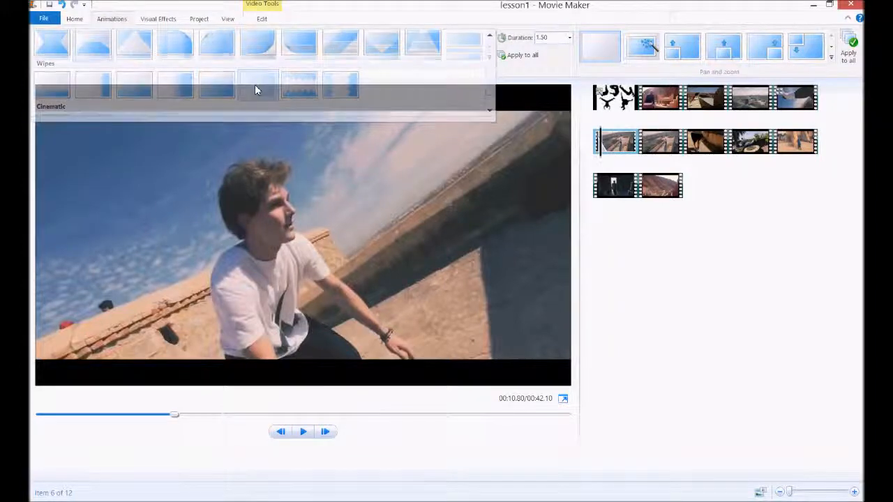
Keep the sixth Wipes transition on the sixth clip and step back and forth through its opening frames to check the blend.
left_click(256, 88)
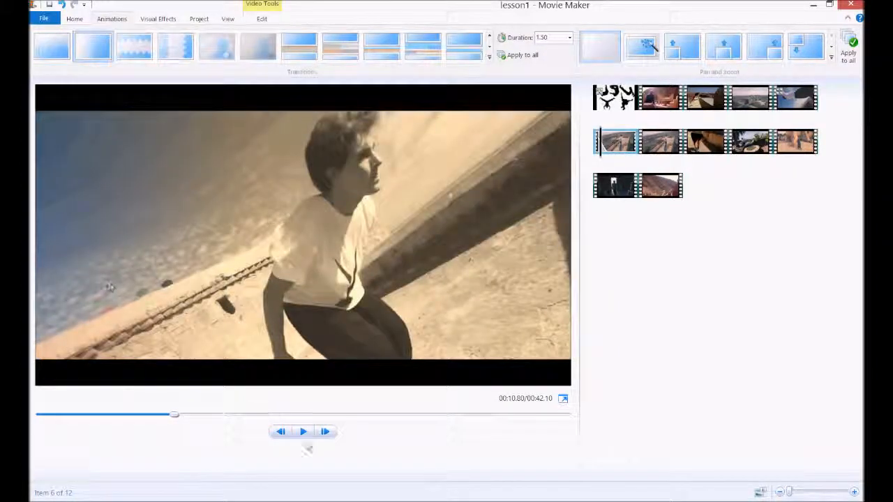
left_click(325, 433)
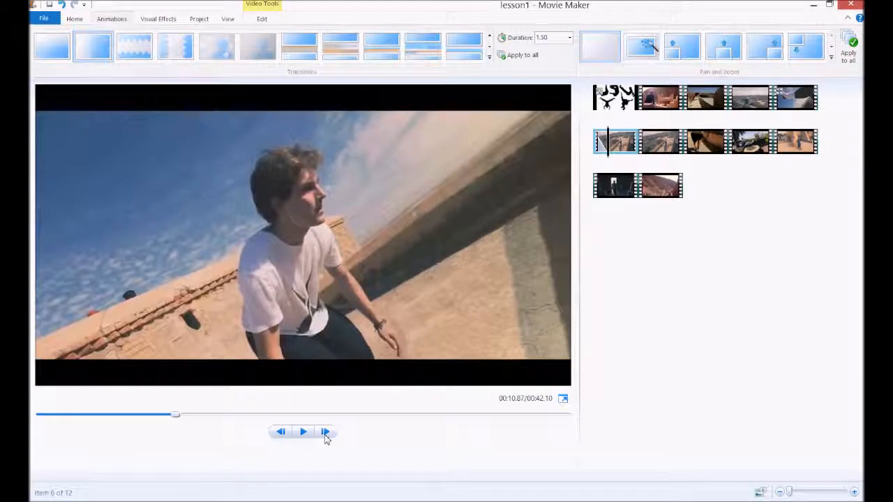
left_click(325, 433)
left_click(280, 432)
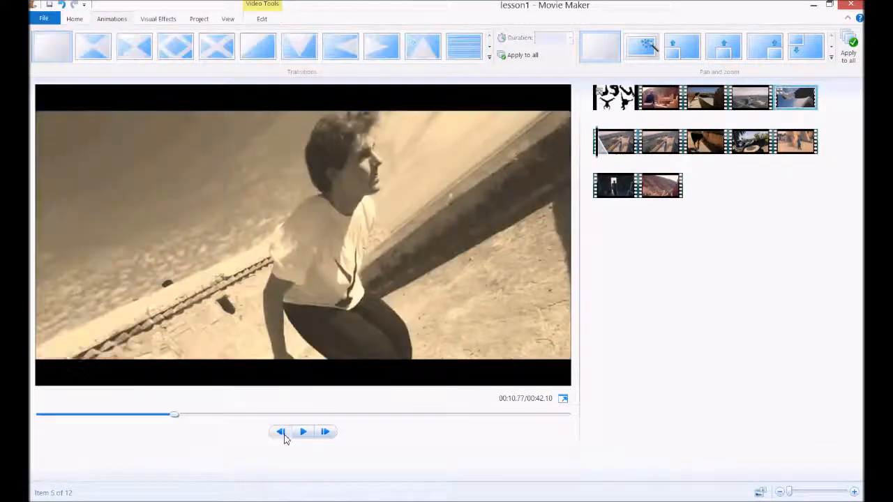
left_click(326, 432)
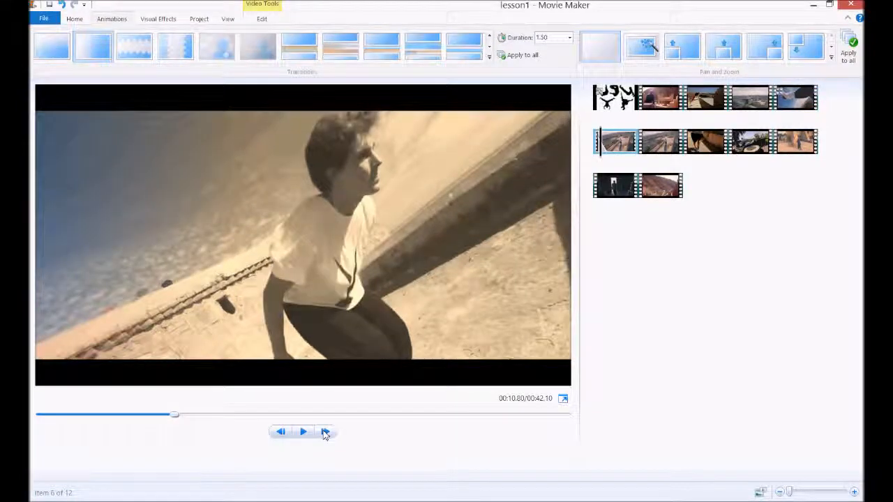
left_click(325, 433)
left_click(325, 433)
left_click(325, 432)
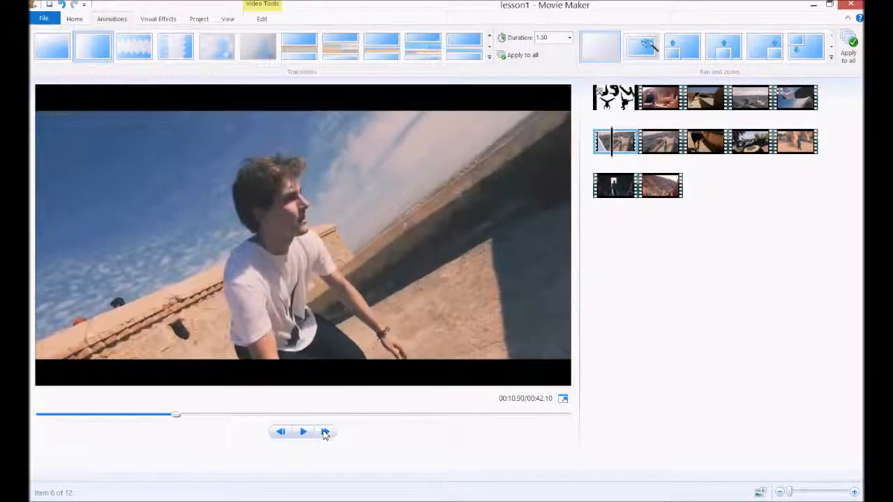
left_click(325, 433)
left_click(281, 432)
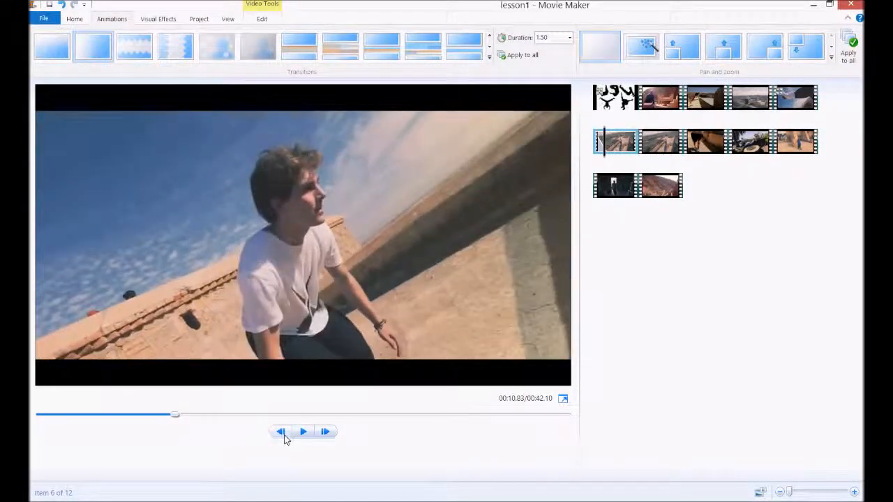
left_click(281, 433)
left_click(324, 432)
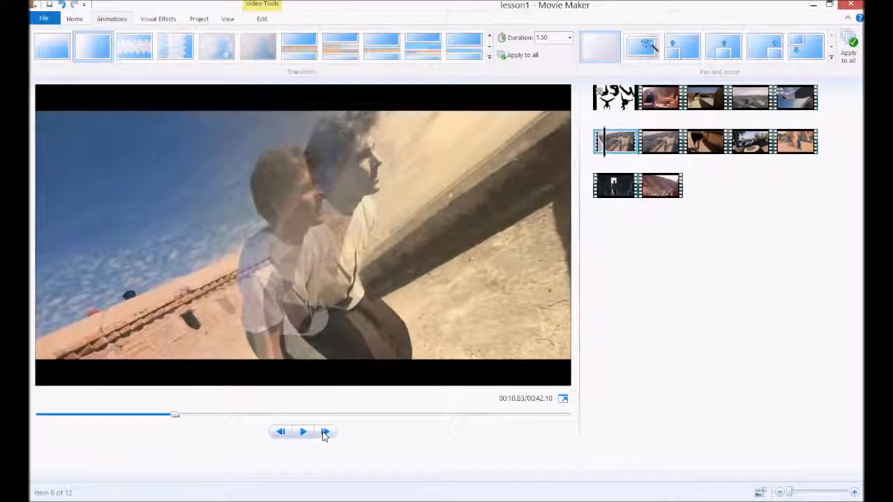
left_click(326, 433)
left_click(326, 433)
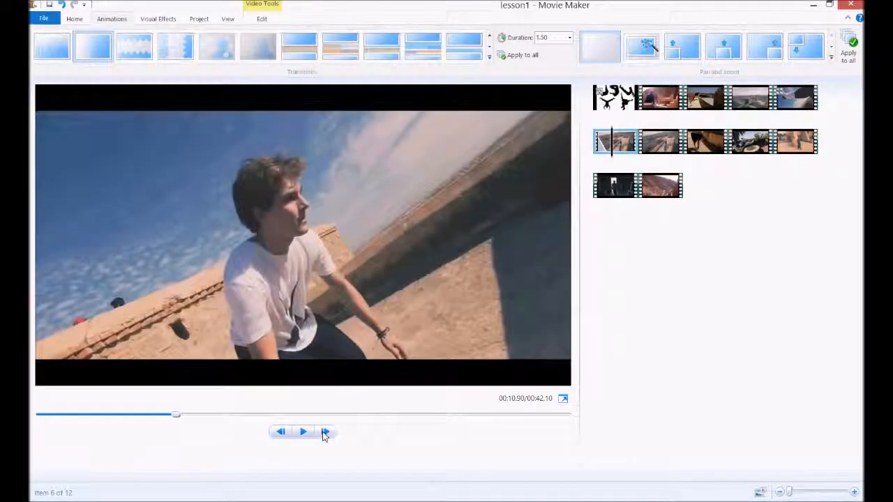
Advance frame by frame through the rest of the sixth clip to the start of the seventh to check the transition's end.
left_click(324, 433)
left_click(324, 433)
left_click(325, 433)
left_click(325, 433)
left_click(324, 433)
left_click(324, 433)
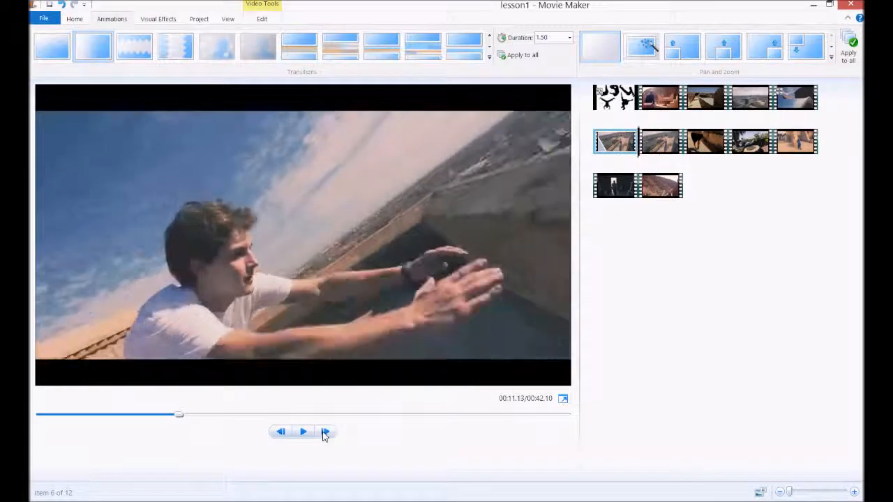
left_click(324, 433)
left_click(325, 433)
left_click(324, 433)
left_click(325, 434)
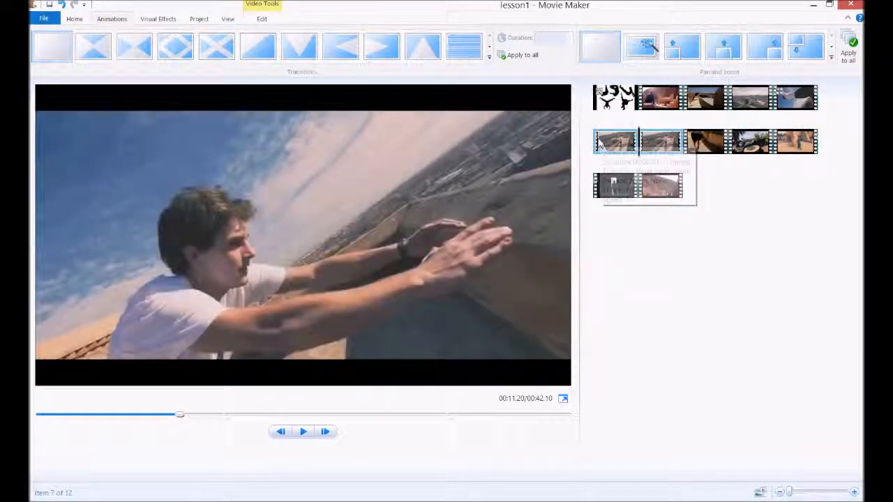
Examine the Diagonals, Dissolves, and Patterns and Shapes transitions available for the eighth clip, the runner beside the wall.
left_click(704, 142)
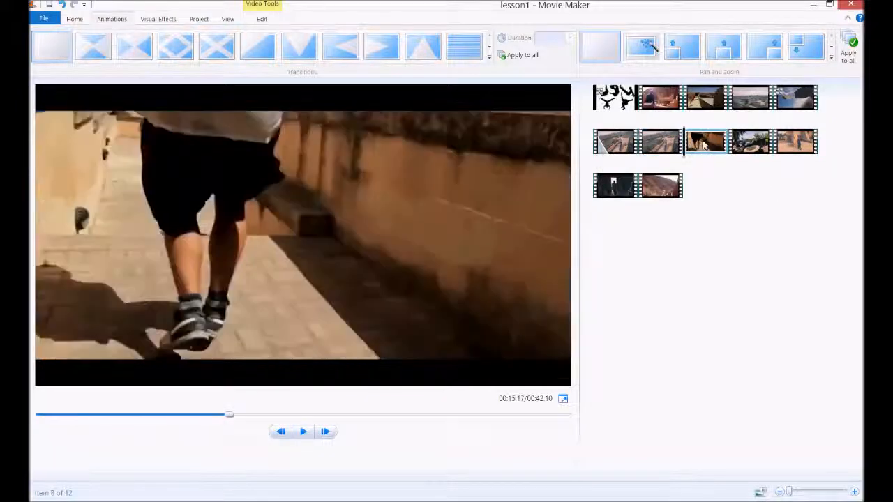
left_click(489, 56)
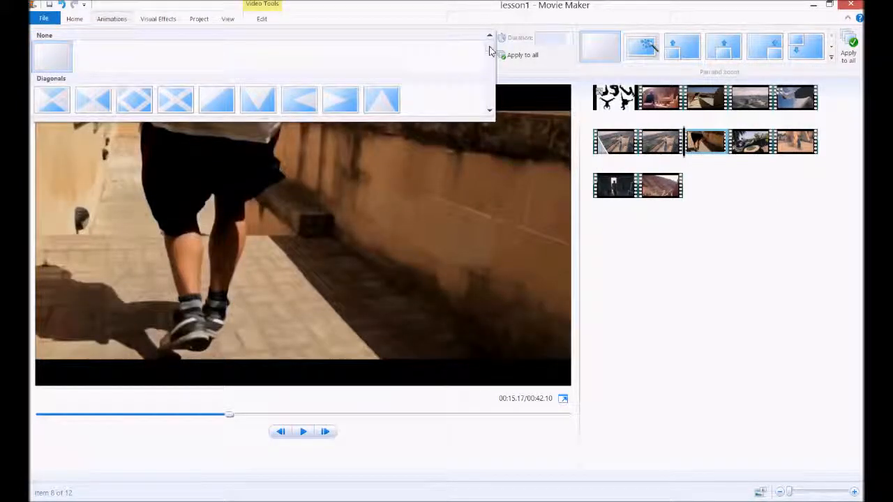
scroll(490, 59, "down", 2)
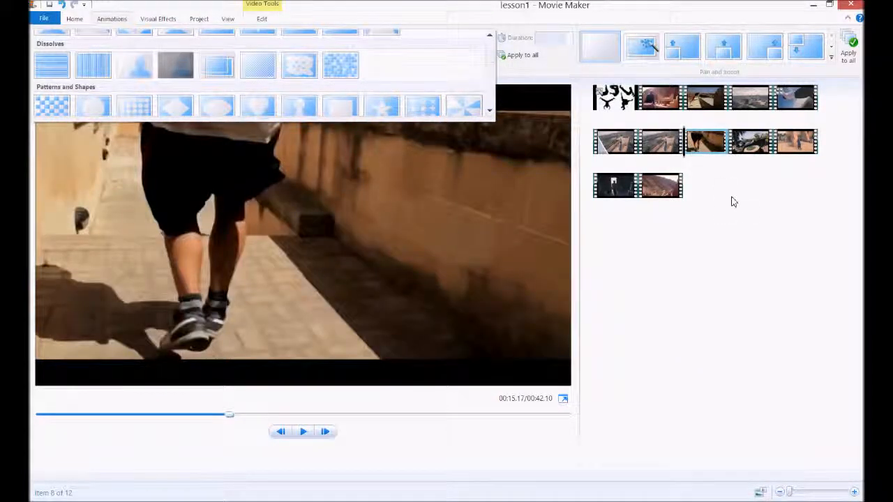
left_click(738, 201)
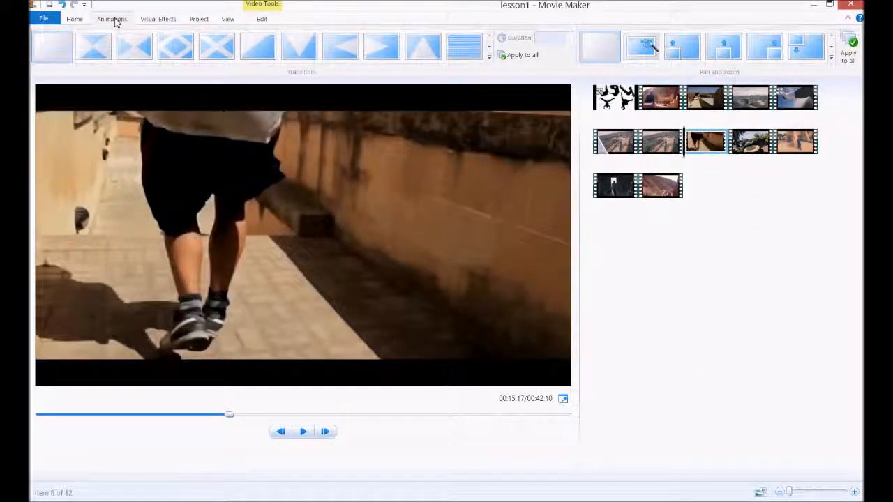
left_click(489, 56)
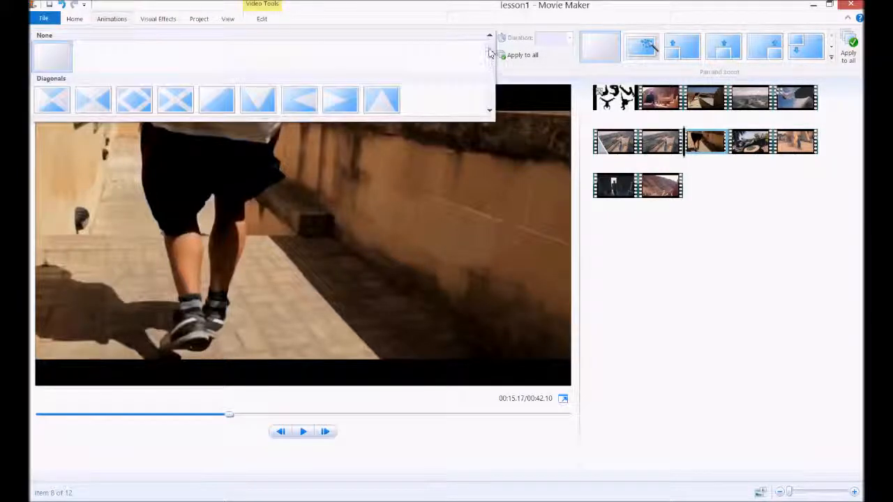
scroll(491, 53, "down", 3)
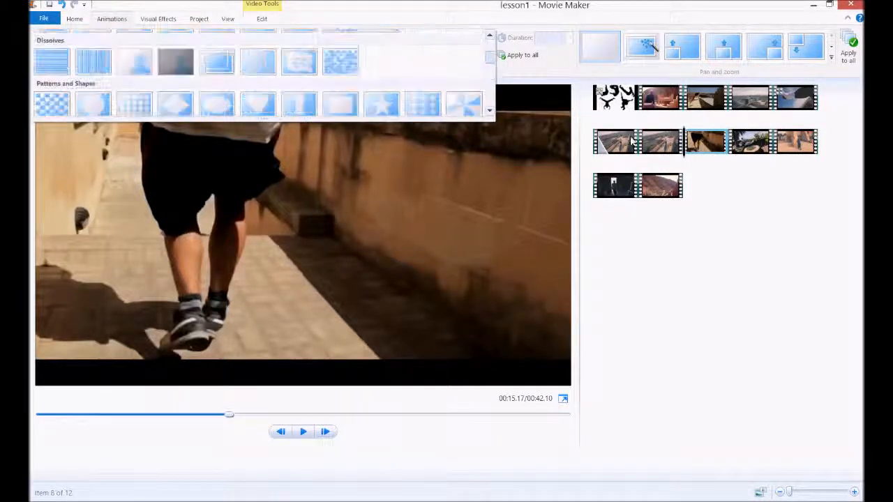
left_click(751, 216)
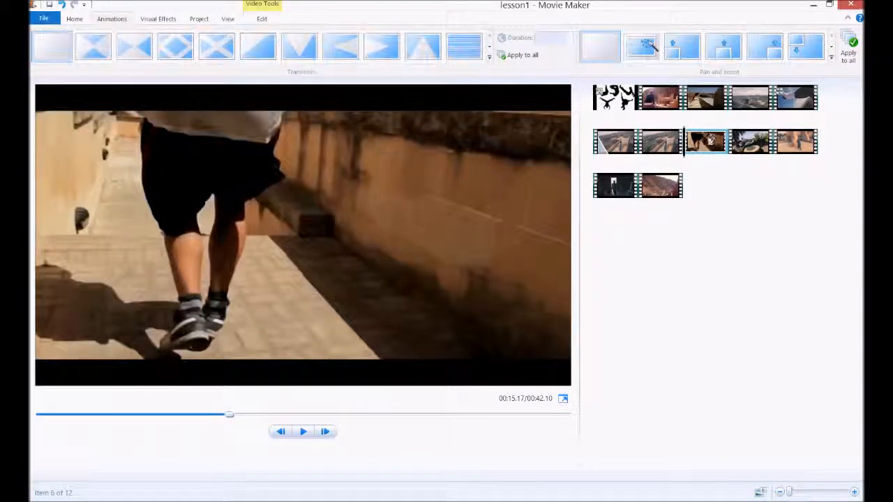
Apply the Fade out to black effect from Motions and Fades to the last clip, the mountain road scene.
left_click(788, 149)
left_click(671, 191)
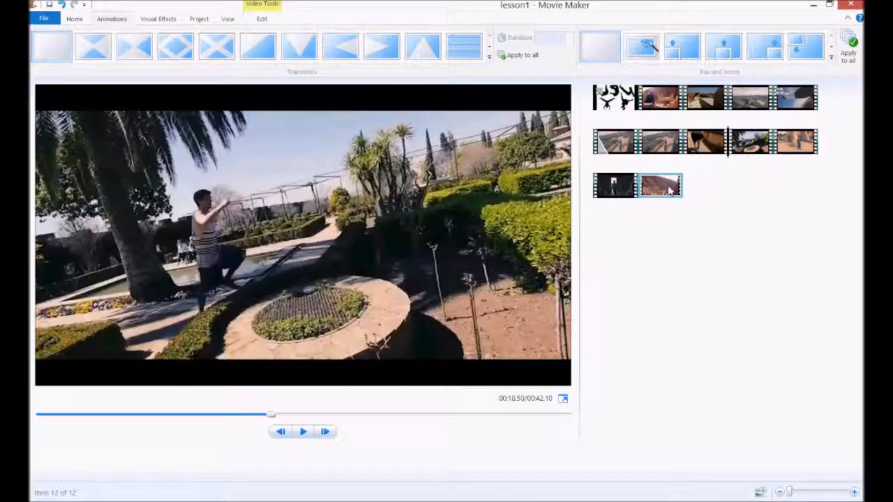
right_click(666, 189)
key("Escape")
left_click(158, 18)
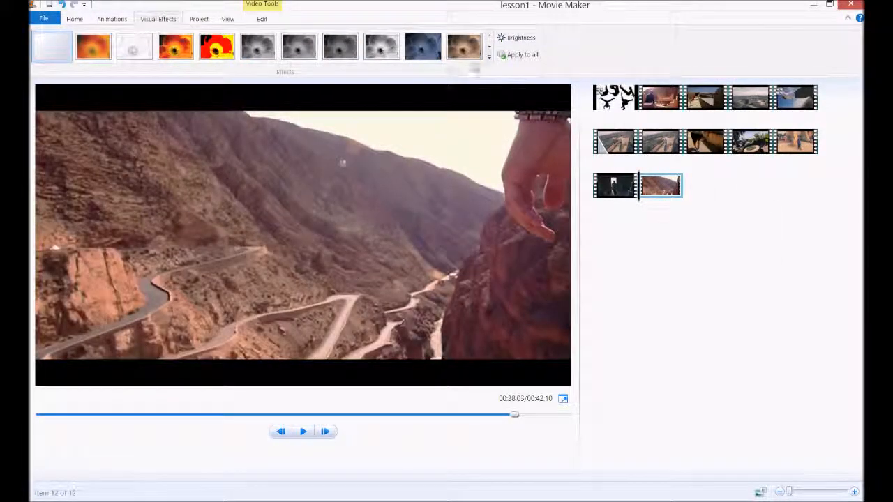
left_click(491, 58)
left_click_drag(492, 59, 491, 107)
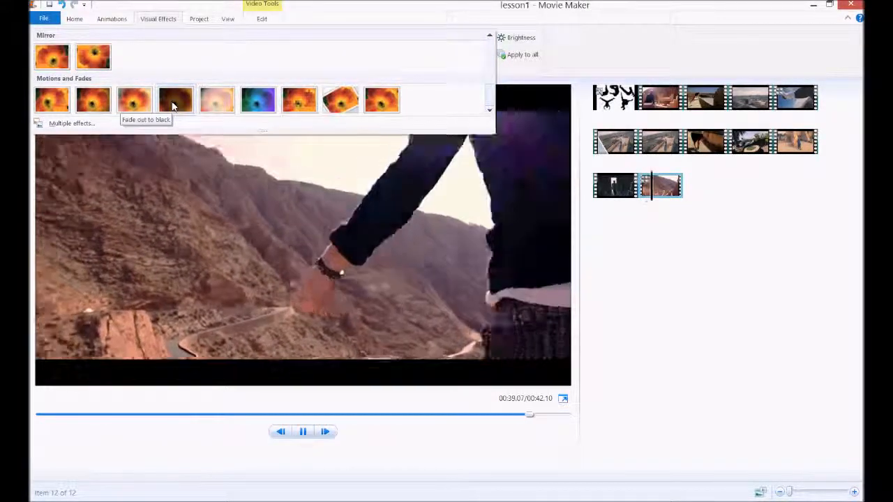
left_click(173, 102)
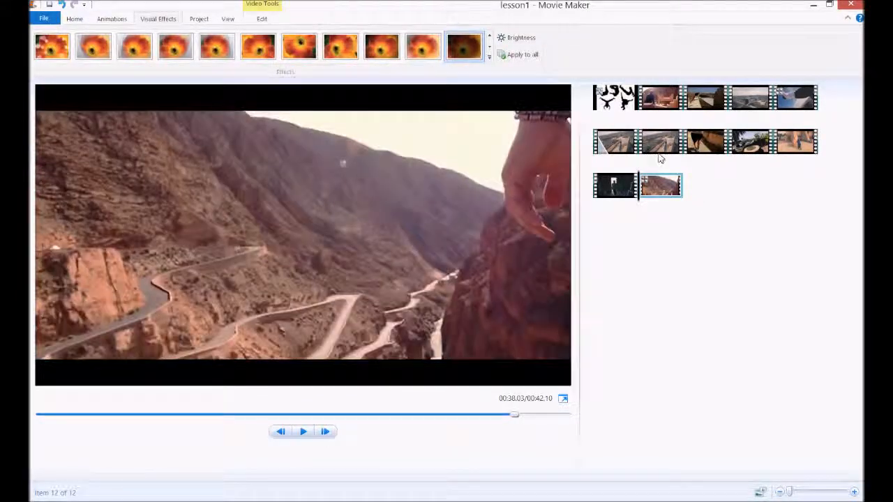